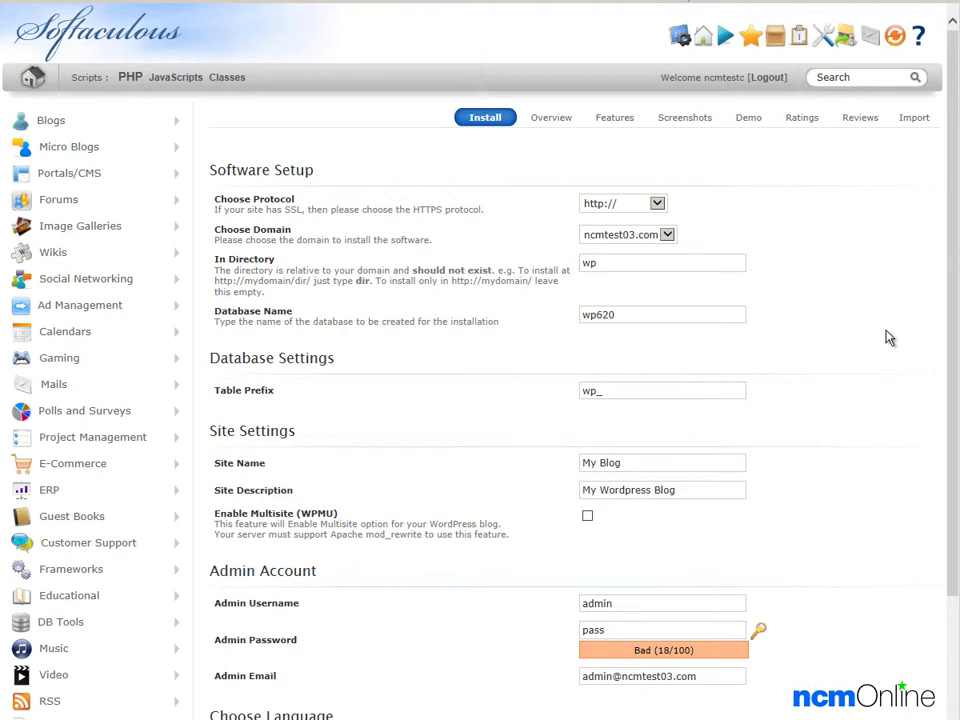
left_click(632, 205)
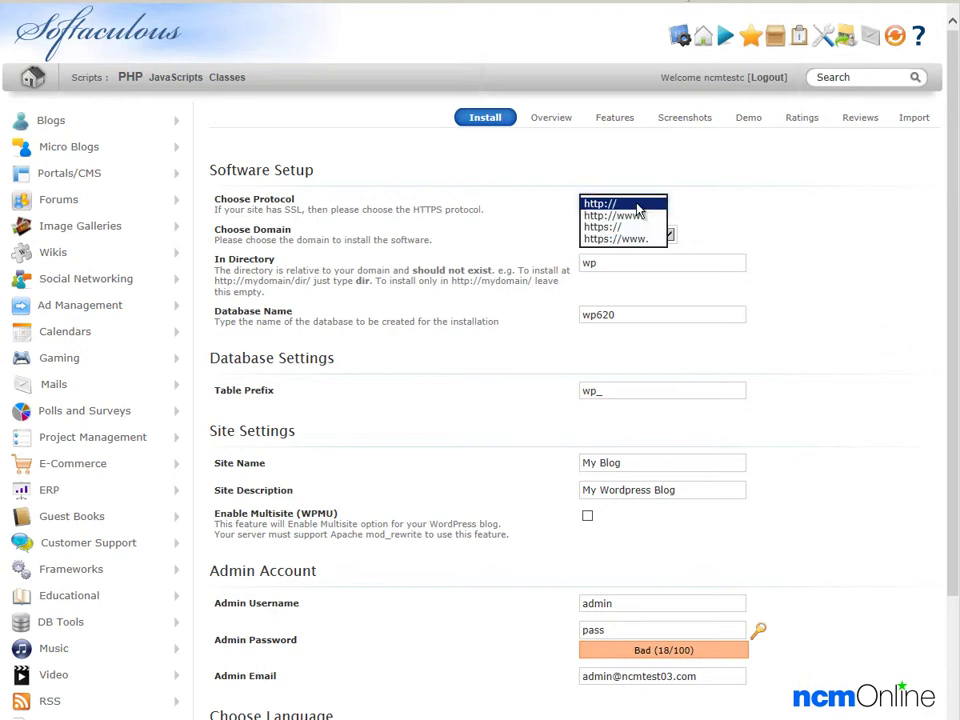
left_click(640, 218)
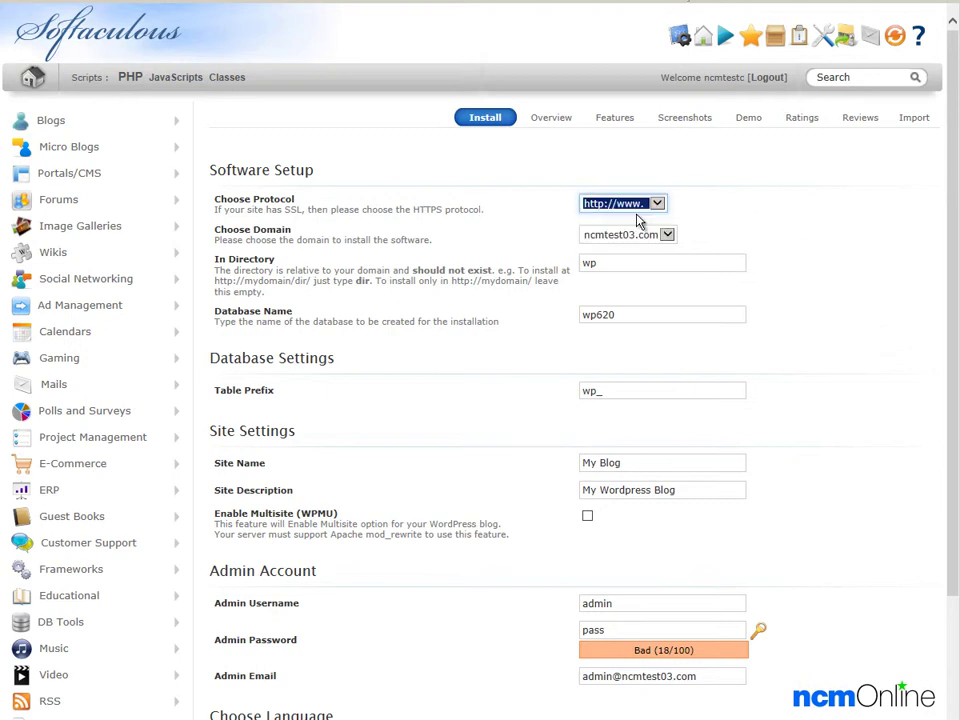
left_click(740, 213)
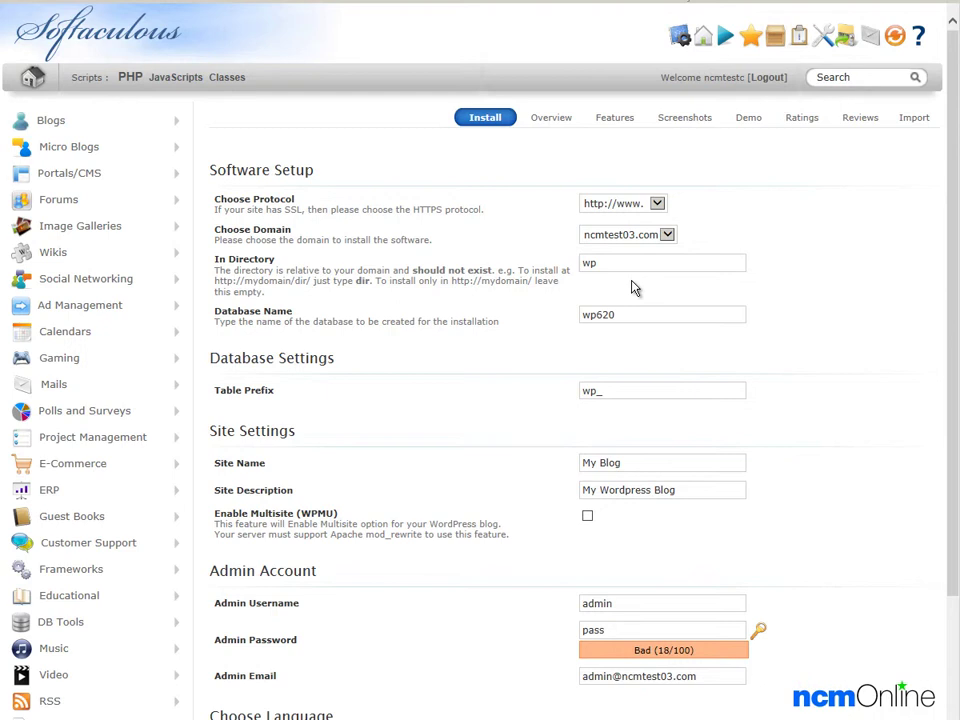
- Clear the installation directory so WordPress installs in the root of the domain
left_click(737, 264)
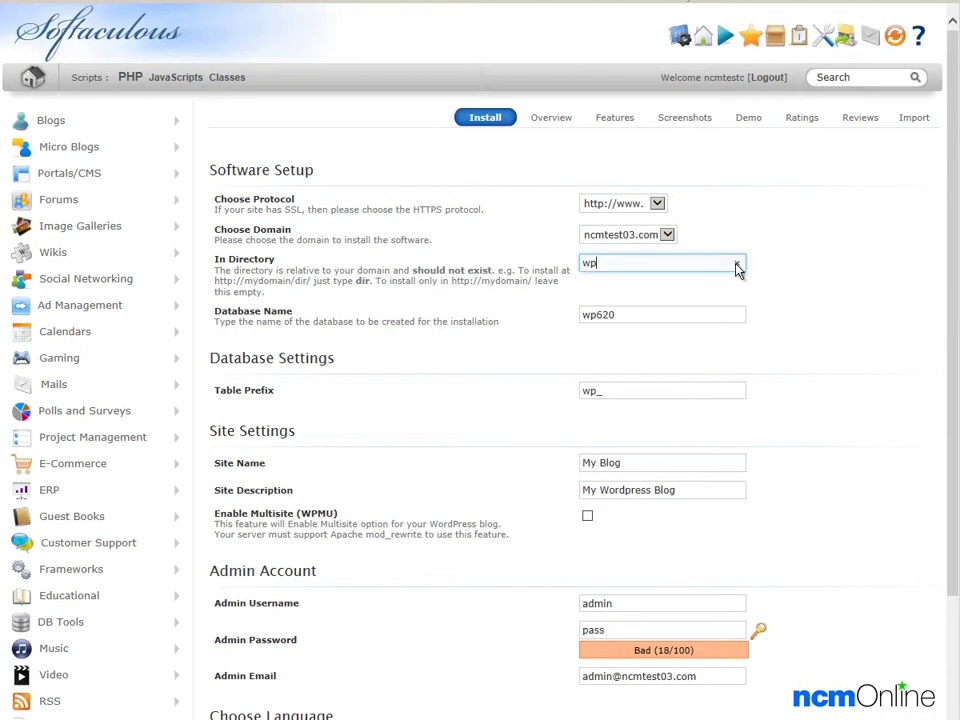
key("BackSpace")
key("BackSpace")
left_click(621, 268)
left_click(503, 271)
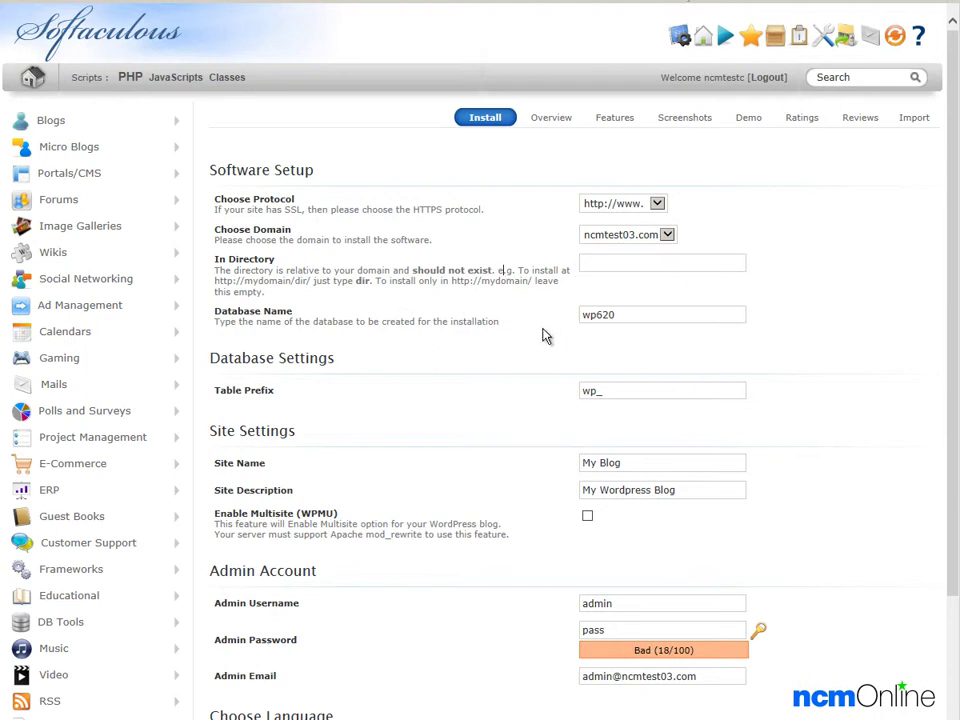
left_click(627, 317)
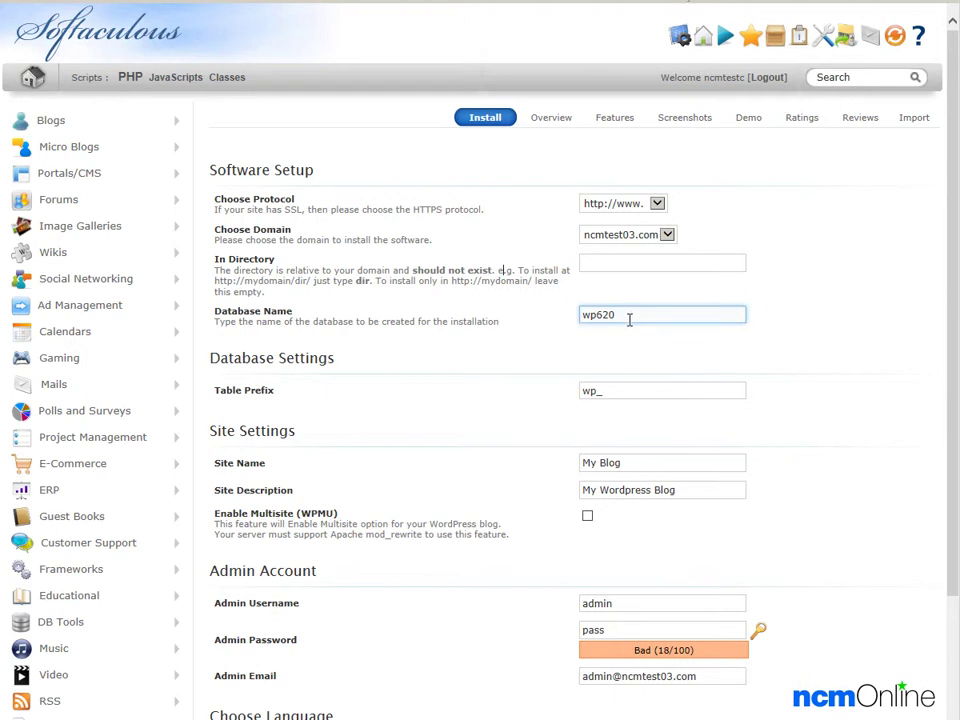
left_click(628, 355)
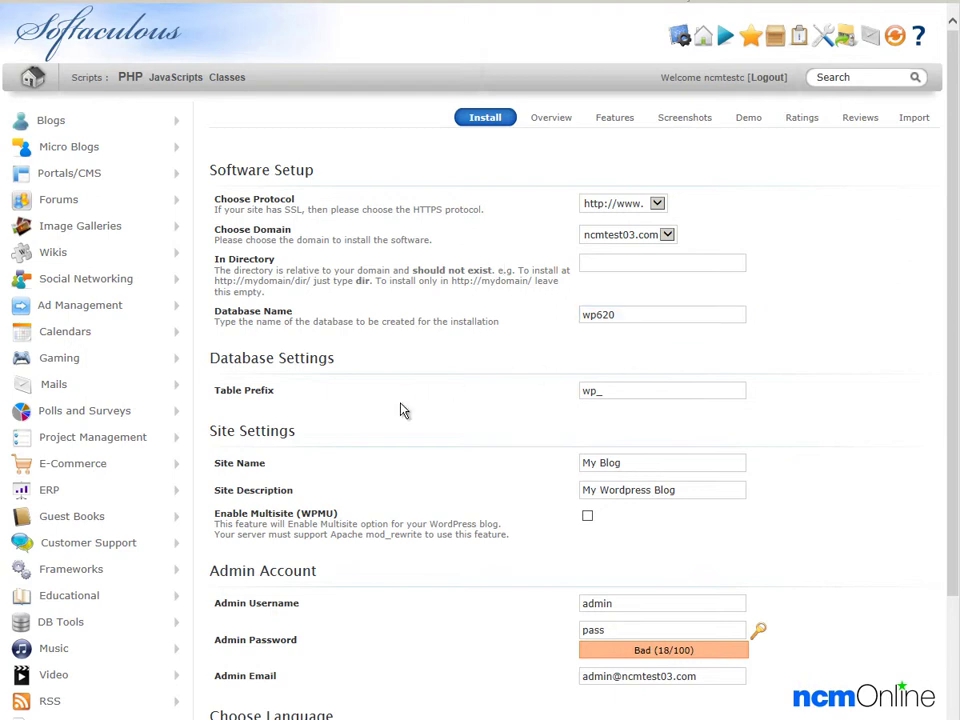
left_click(632, 396)
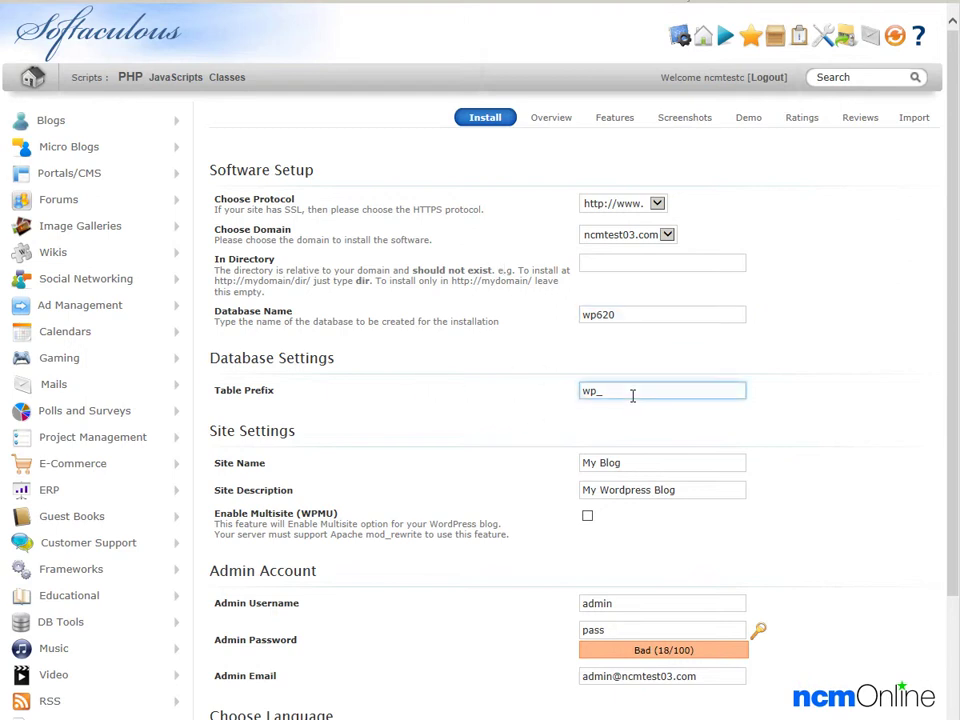
left_click(516, 456)
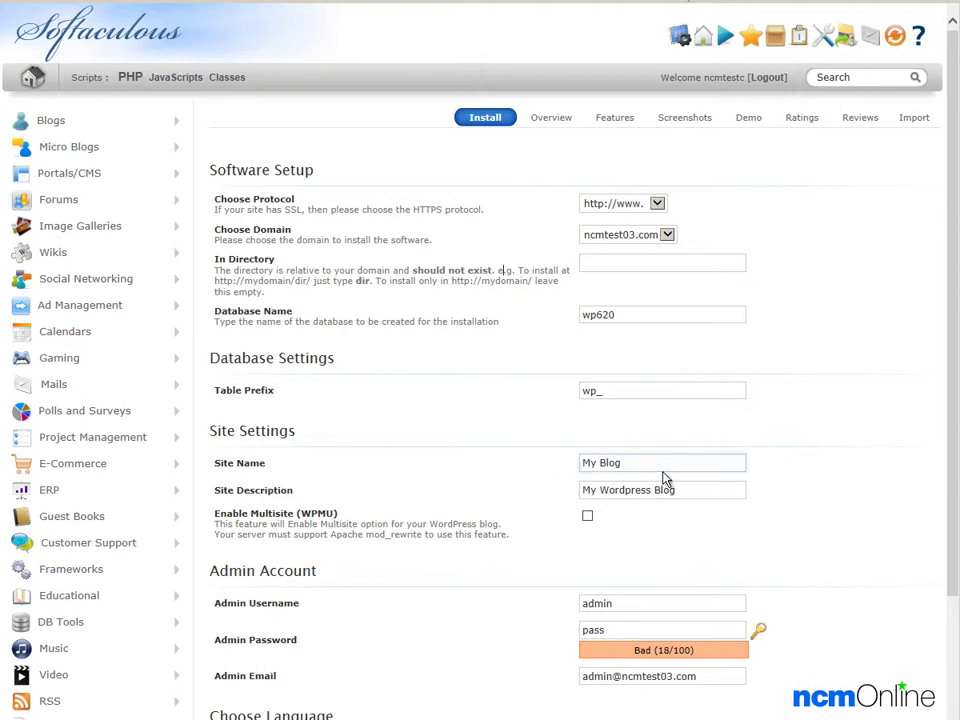
- Replace the default site name with "NCM test Site 03"
left_click_drag(662, 465, 566, 465)
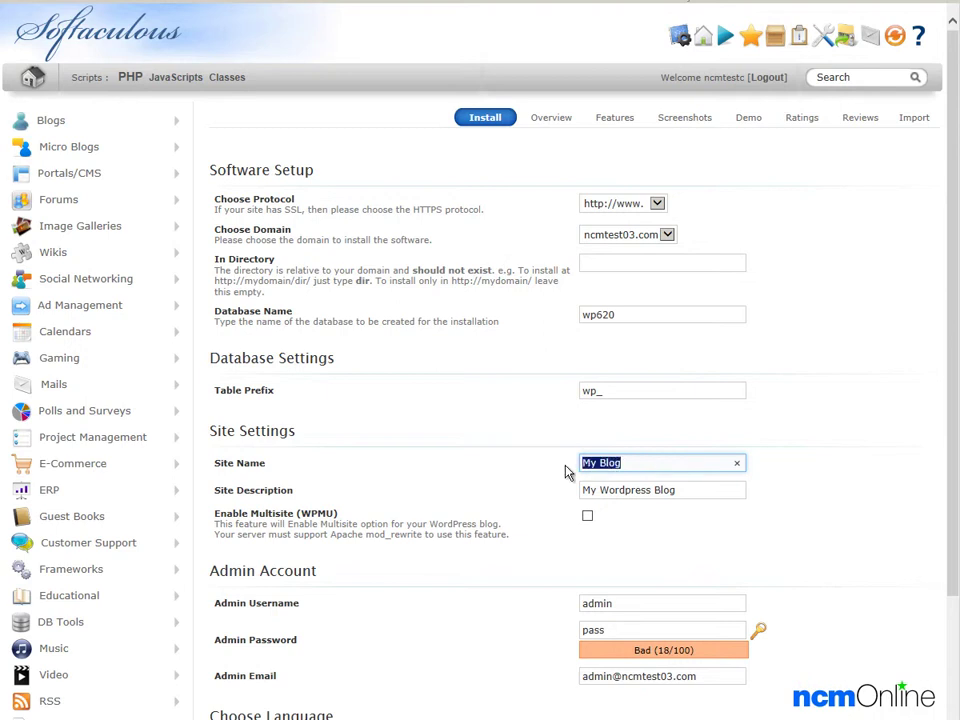
key("BackSpace")
type("N")
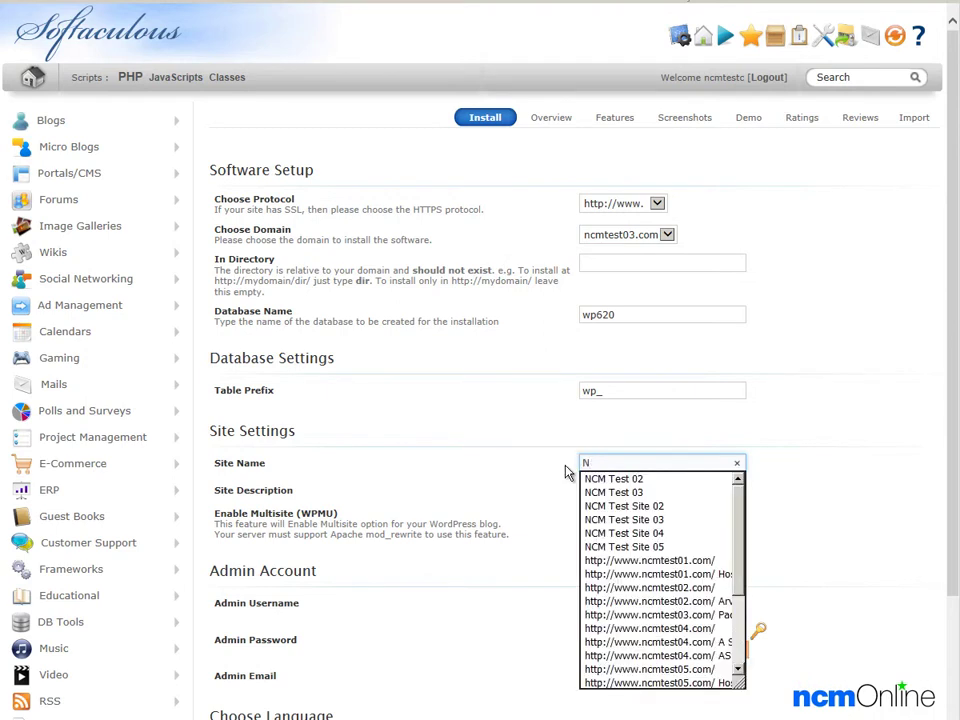
type("CM test")
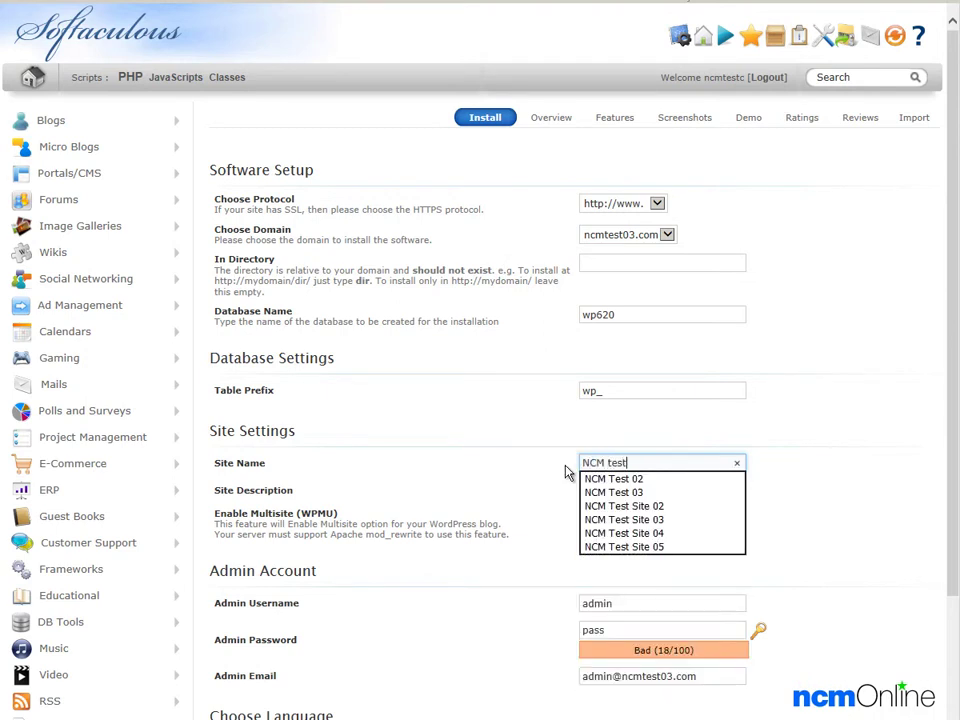
type(" Site 03")
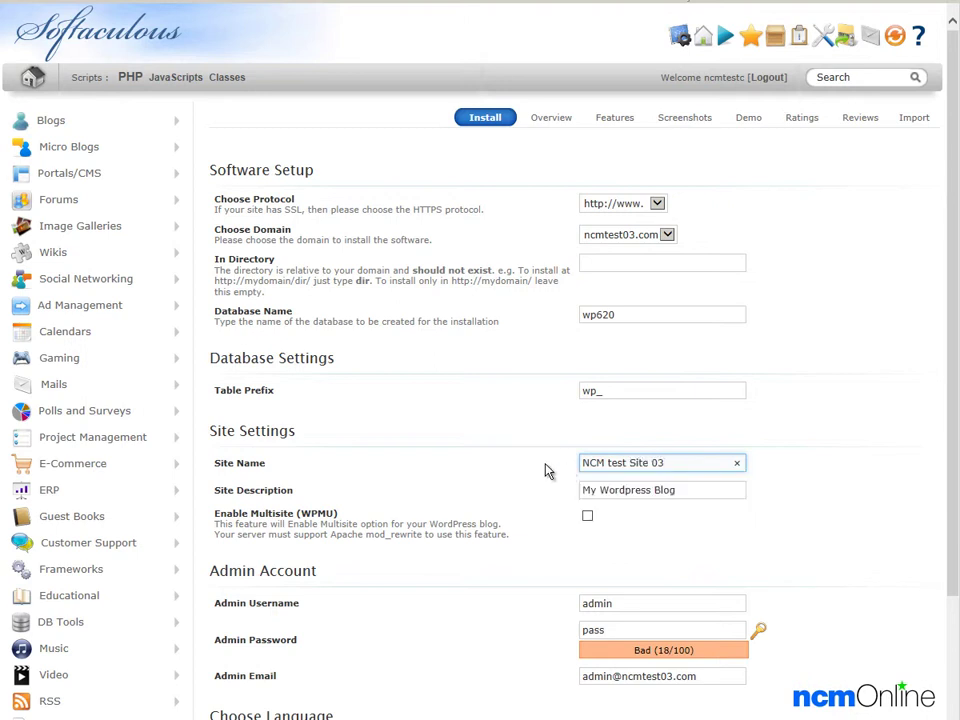
left_click(397, 497)
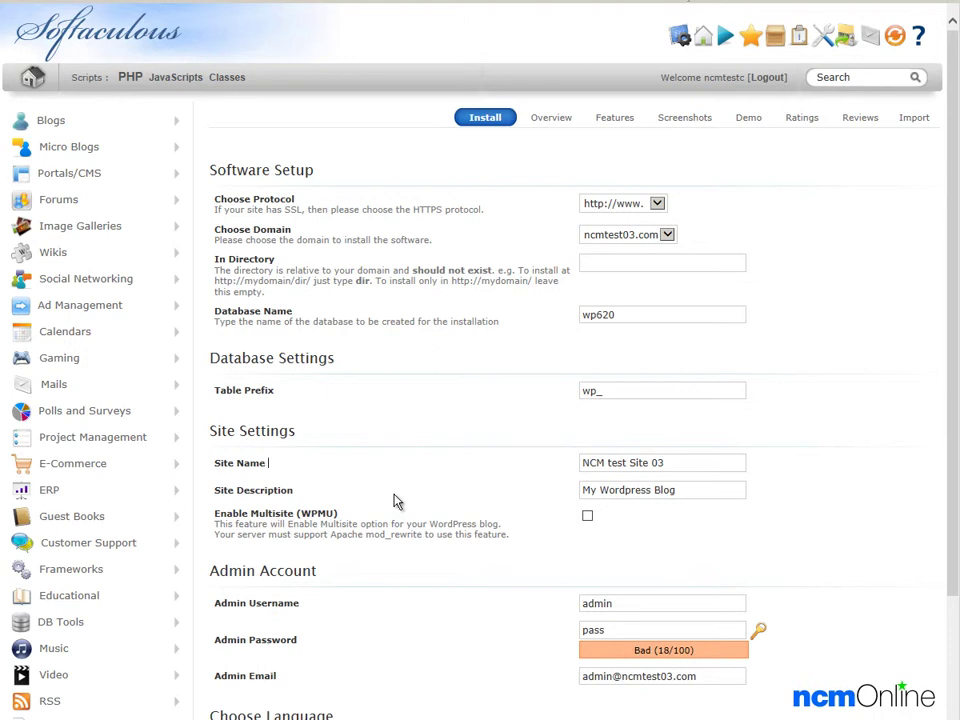
- Replace the default site description with "NCM Test Site for PacificHost"
left_click(705, 493)
left_click_drag(705, 493, 432, 497)
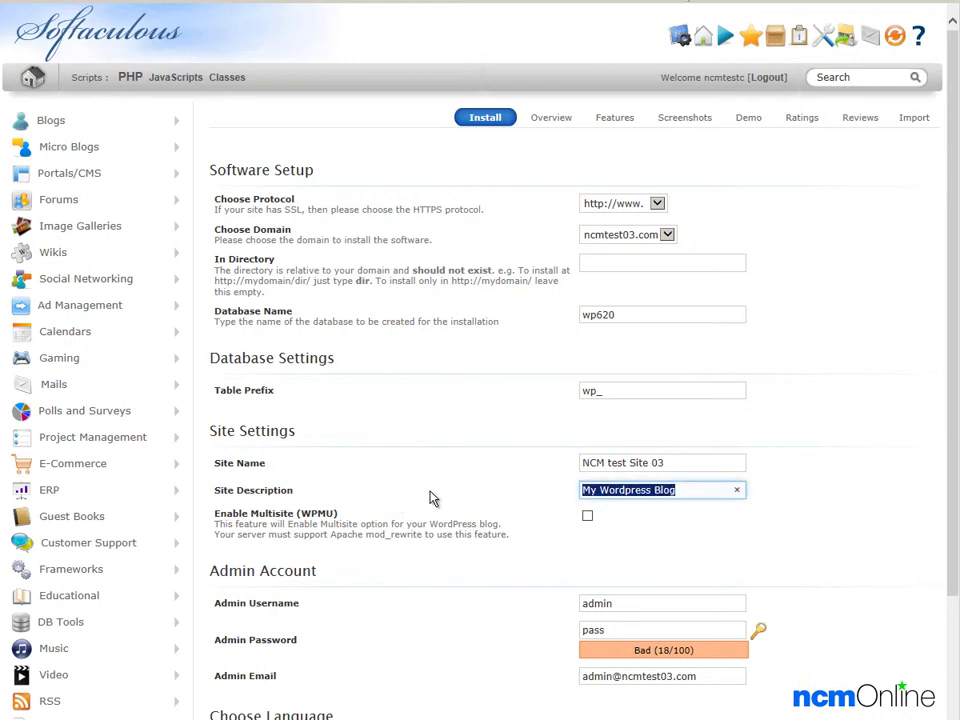
key("BackSpace")
left_click(608, 487)
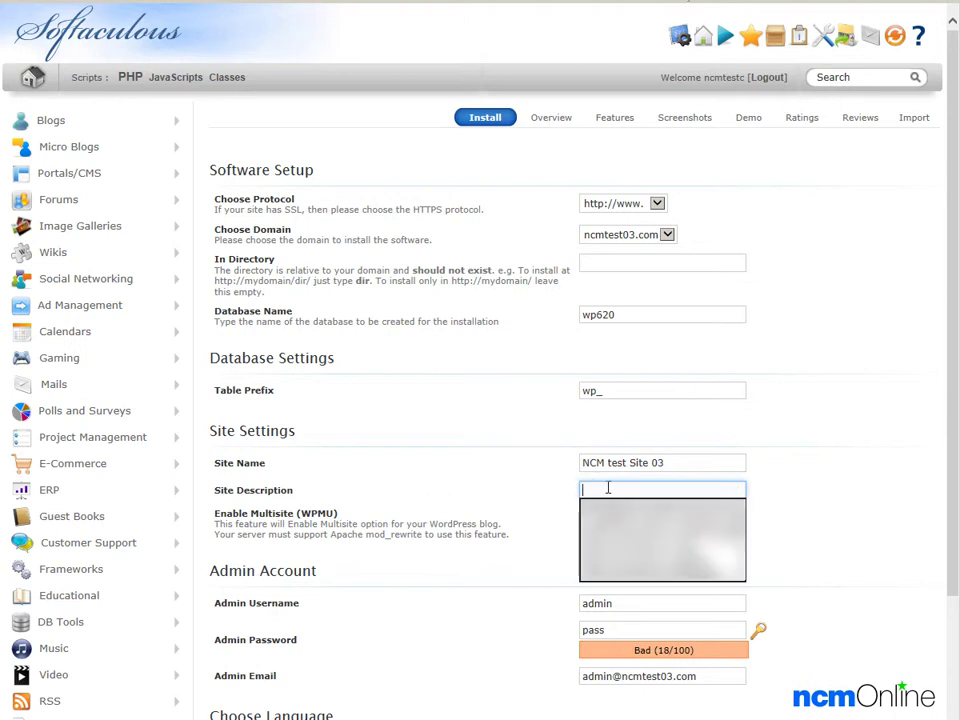
left_click(629, 576)
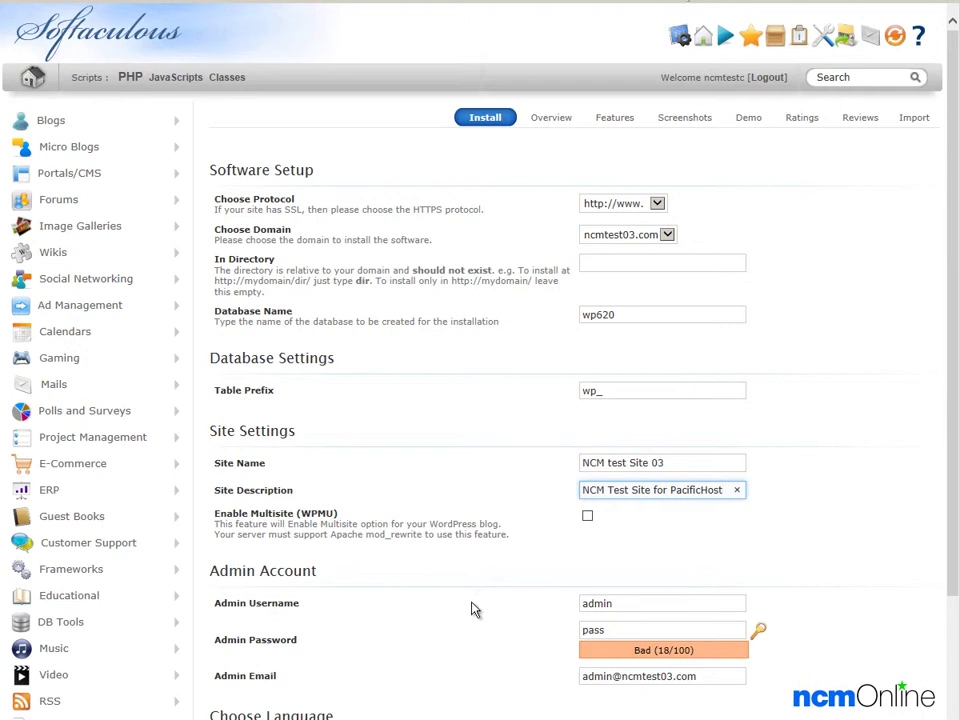
- Replace the default admin username with the administrator's own username
left_click(641, 606)
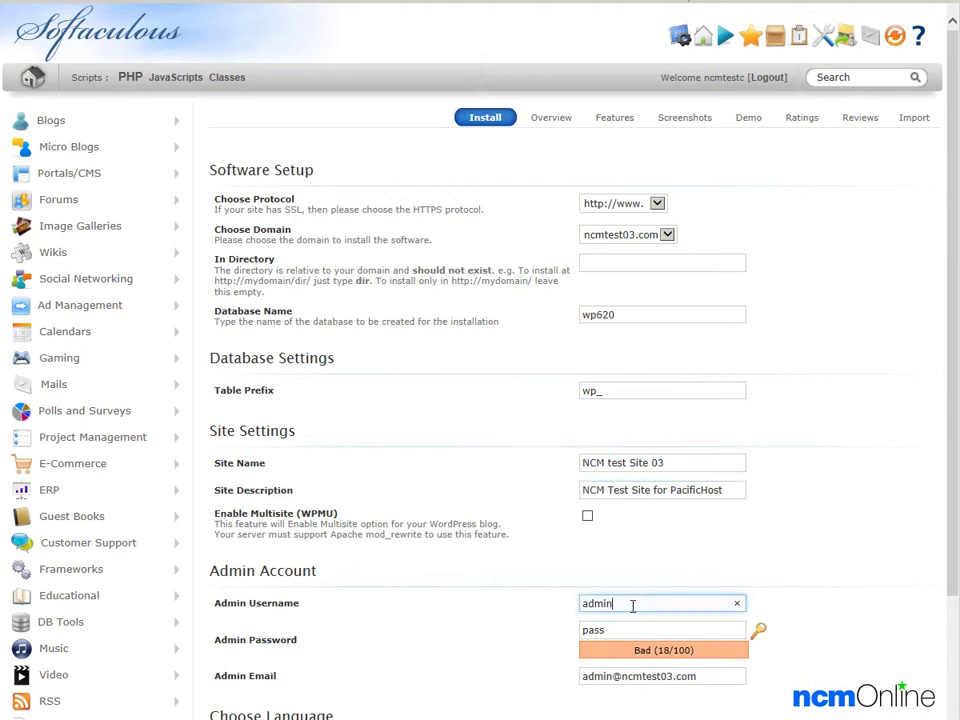
key("BackSpace")
key("BackSpace")
key("BackSpace")
key("BackSpace")
key("BackSpace")
type("aailed")
key("Tab")
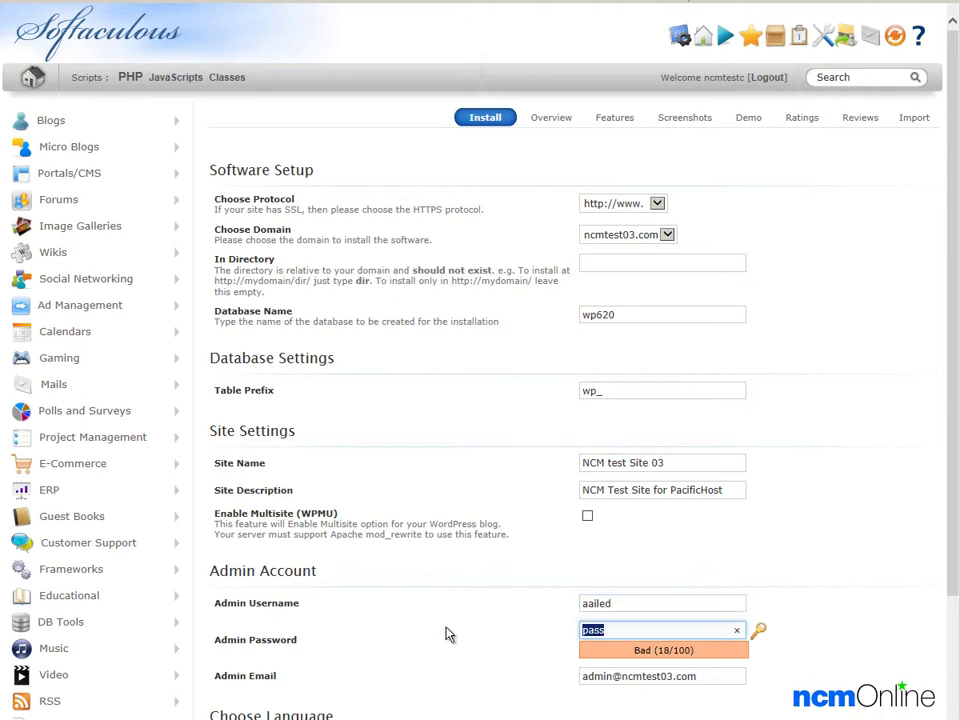
- Replace the default admin password with the stored strong password from the suggestions
key("BackSpace")
left_click(607, 632)
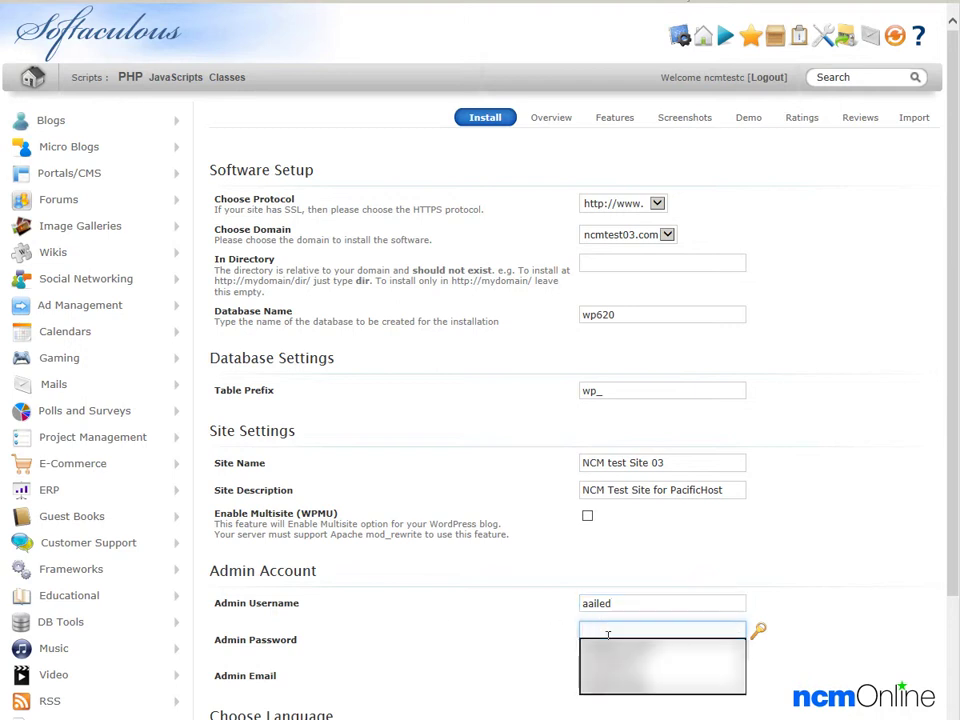
key("Down")
key("Return")
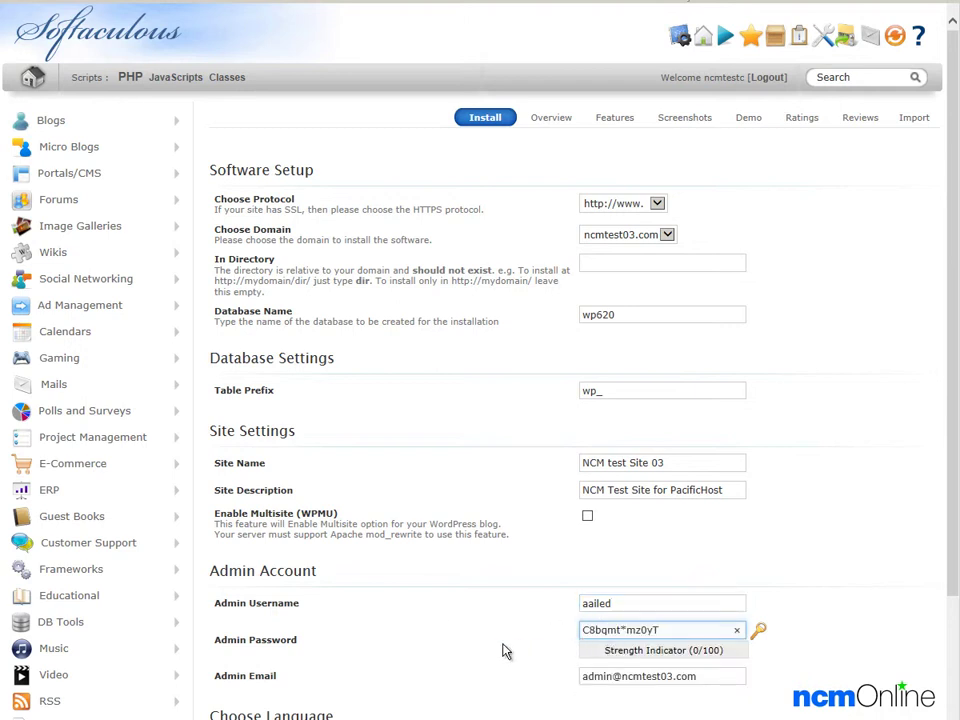
- Replace the default admin email with the administrator's own e-mail address
left_click(742, 677)
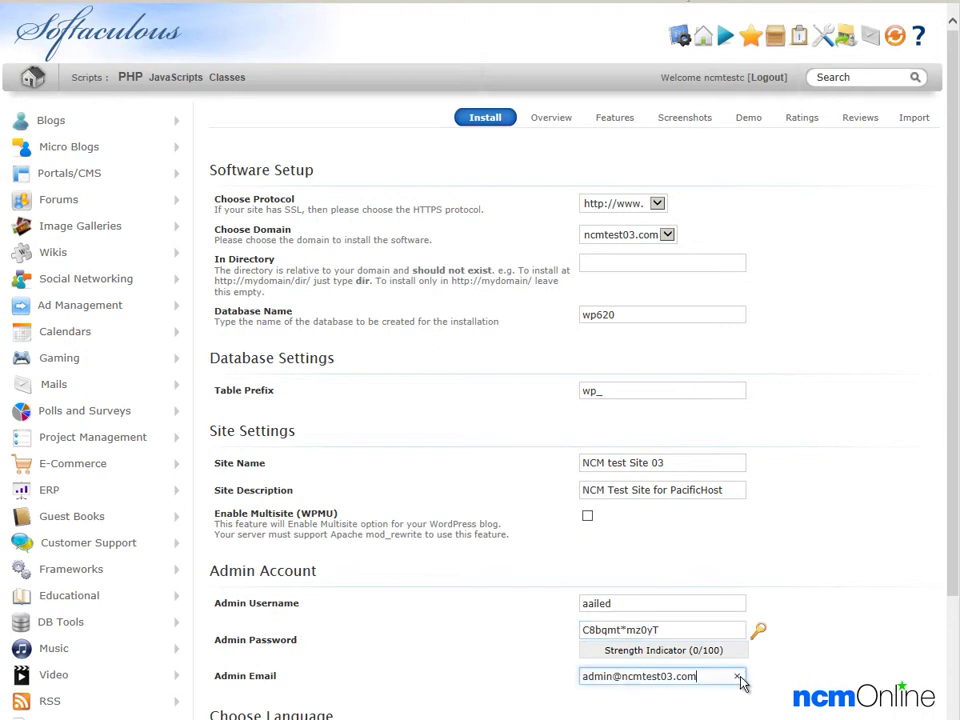
left_click(738, 677)
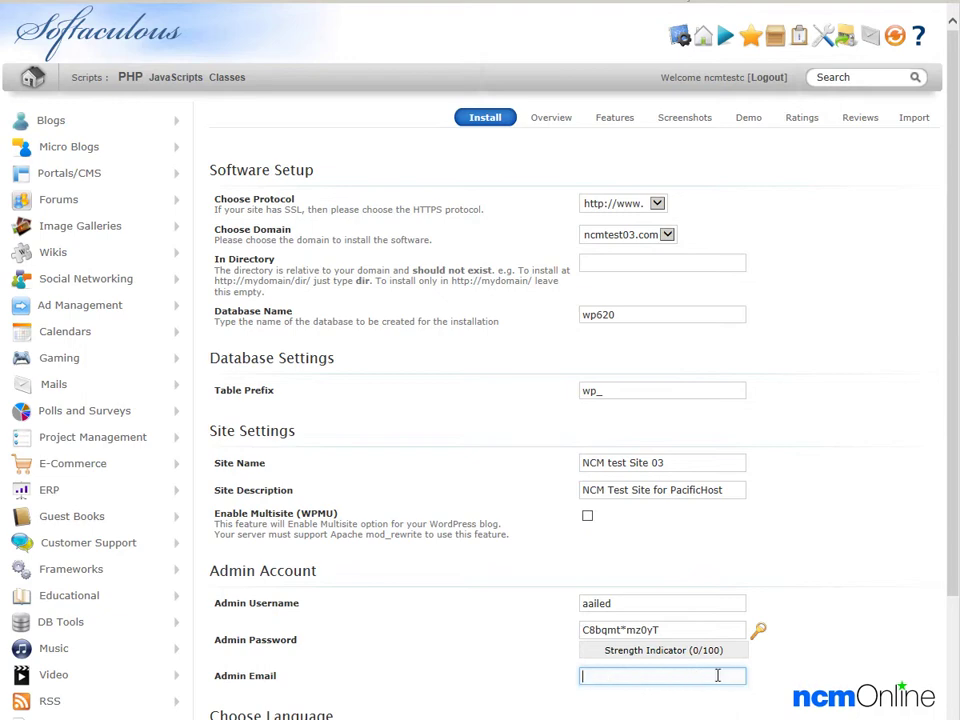
key("Down")
key("Return")
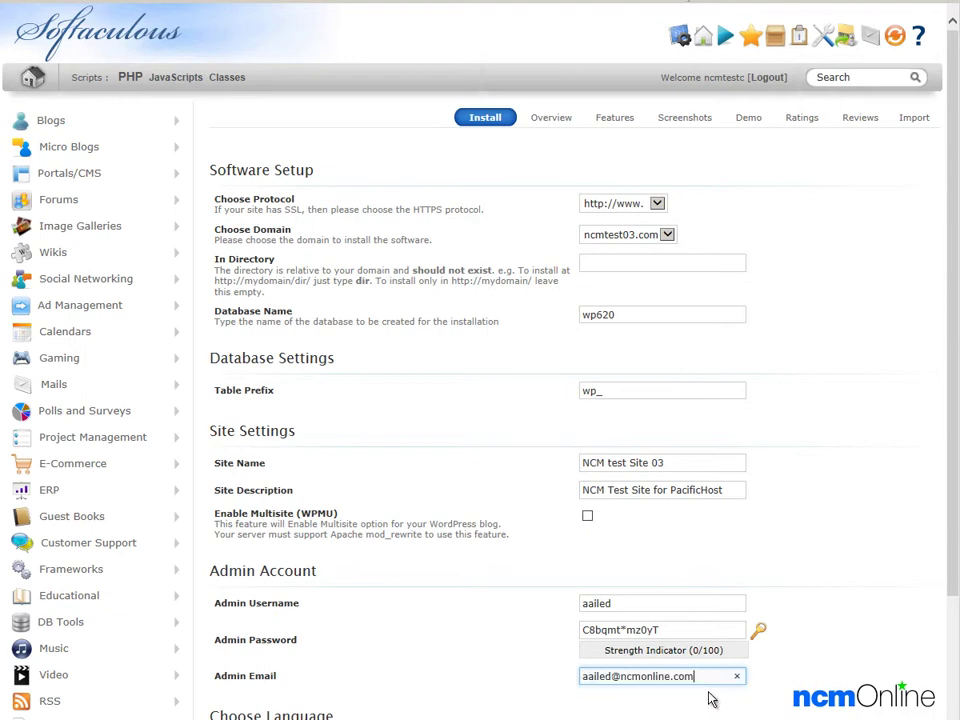
- Select the Limit Login Attempts plugin for installation and expand the advanced options
scroll(952, 544, "down", 3)
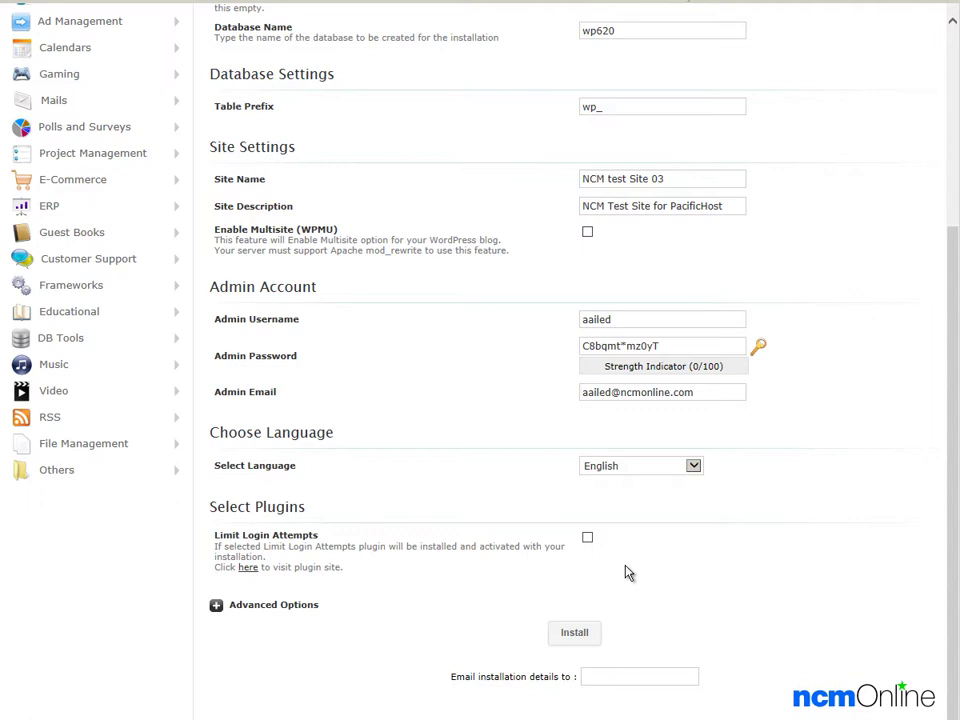
left_click(588, 539)
left_click(216, 605)
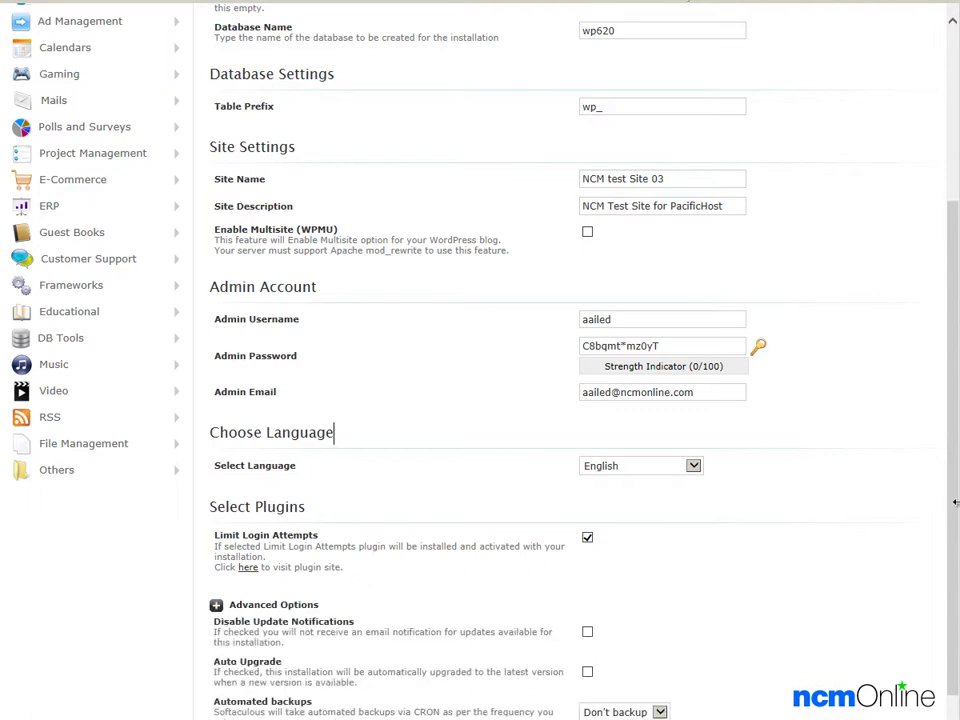
- Set automated backups to Once a week with a backup rotation of 3
scroll(955, 508, "down", 3)
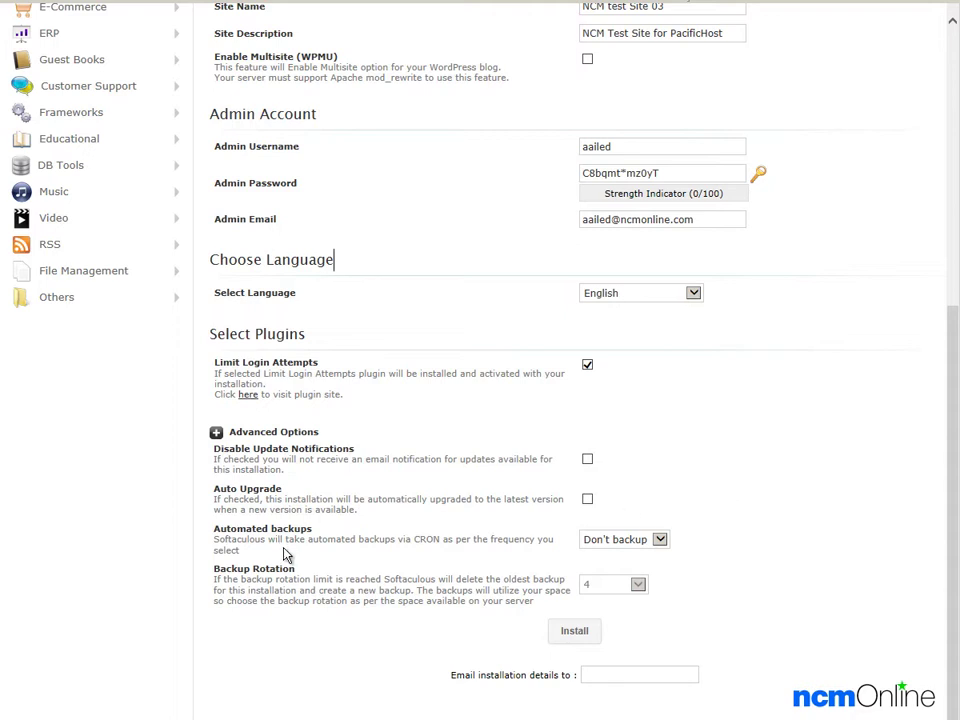
left_click(620, 545)
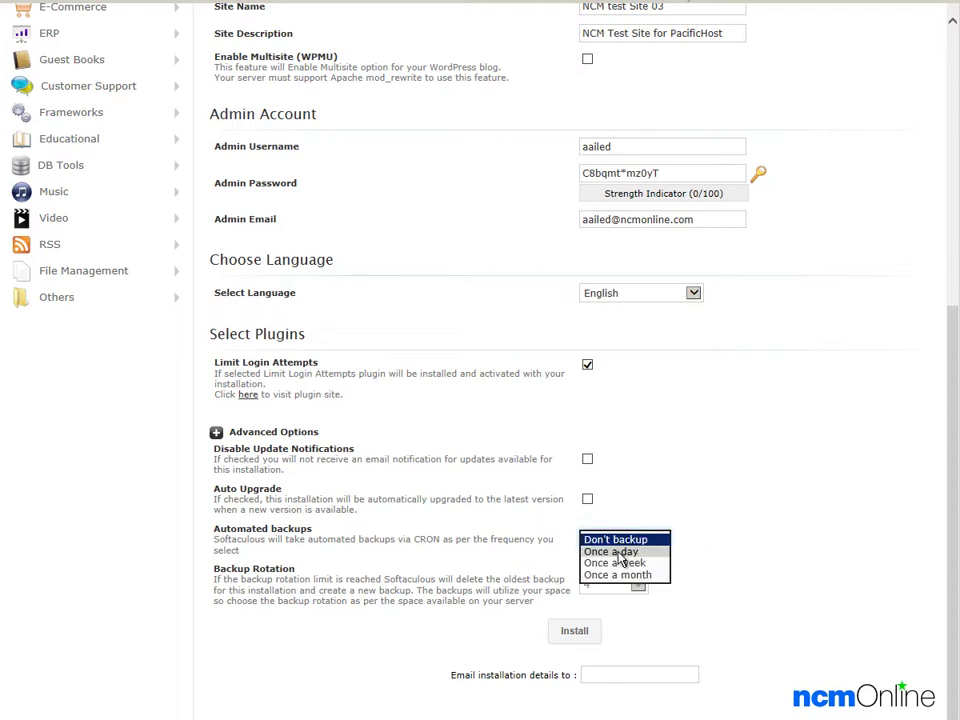
left_click(619, 563)
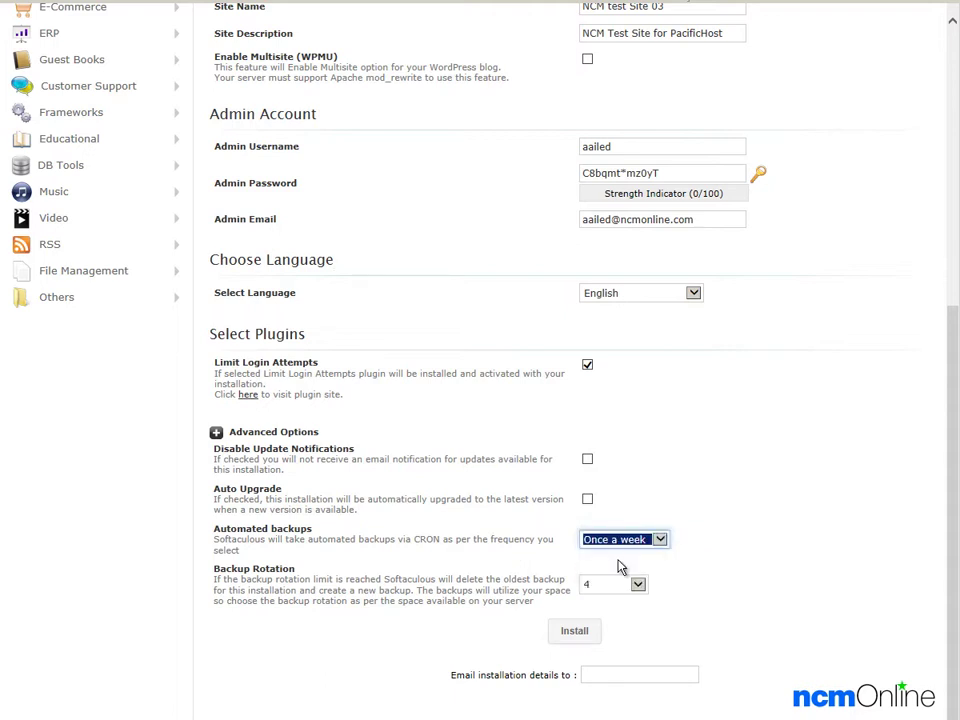
left_click(711, 563)
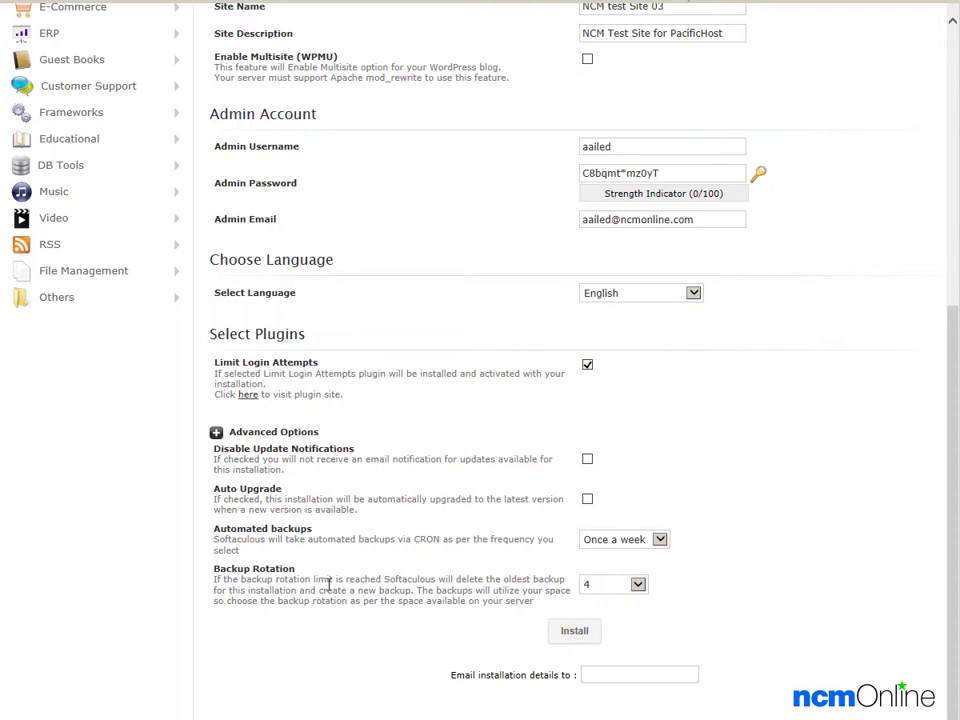
left_click(612, 584)
left_click(629, 574)
- Enter the administrator's e-mail address for the installation details and start the WordPress installation
left_click(615, 675)
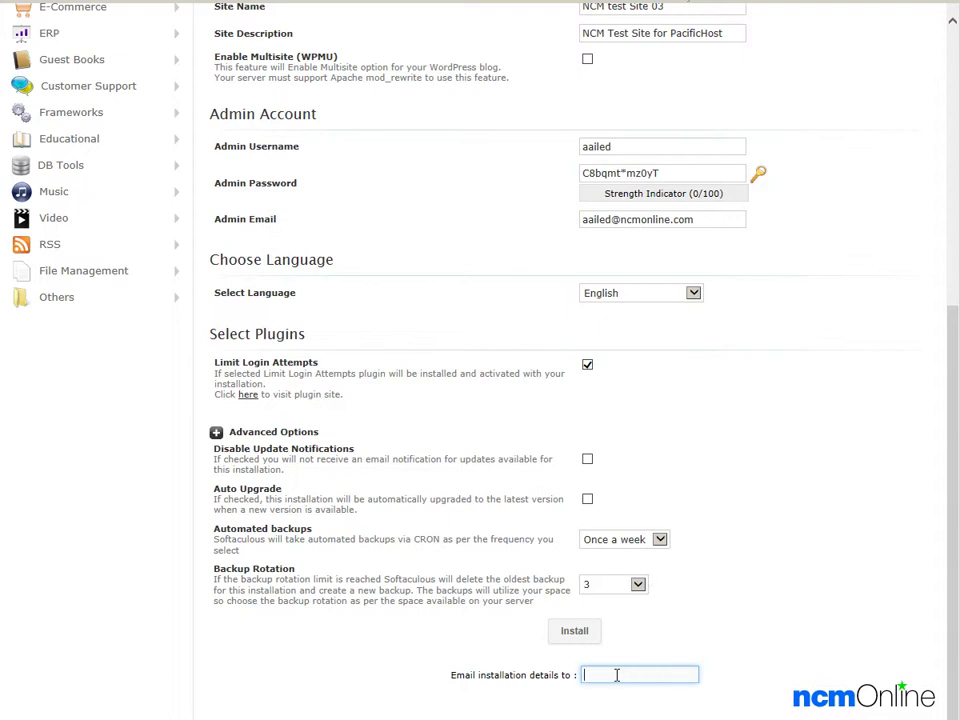
key("ctrl+v")
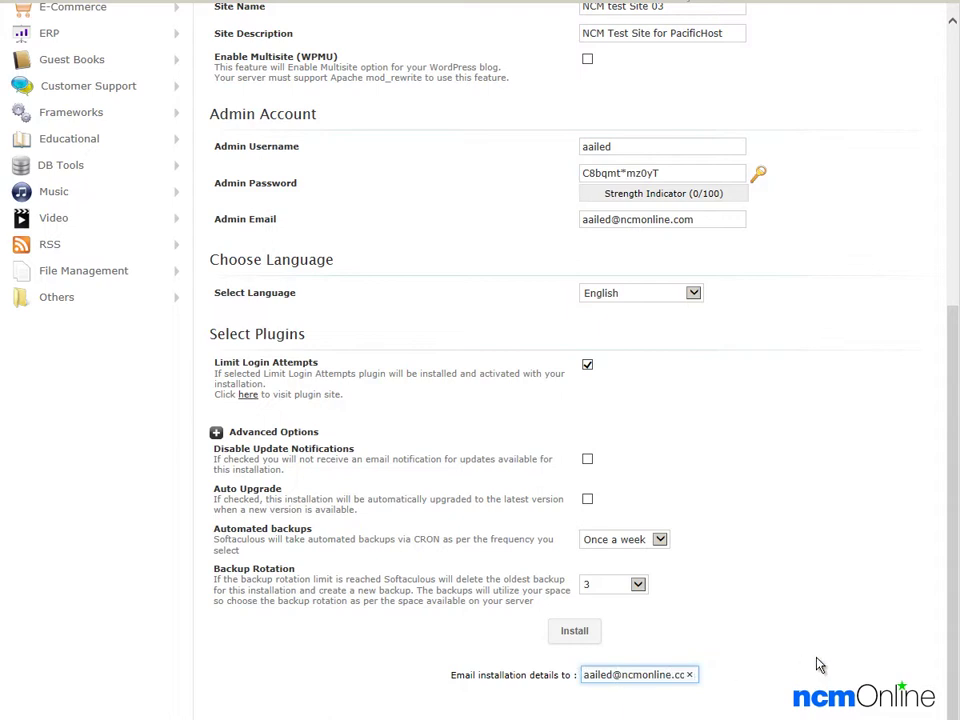
left_click(761, 643)
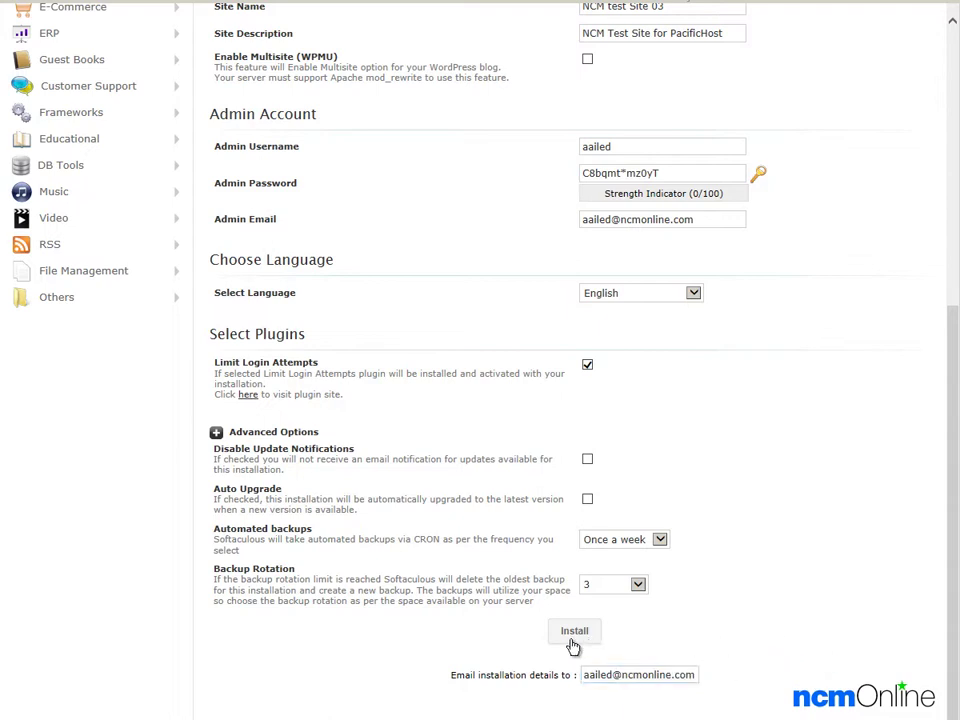
left_click(567, 635)
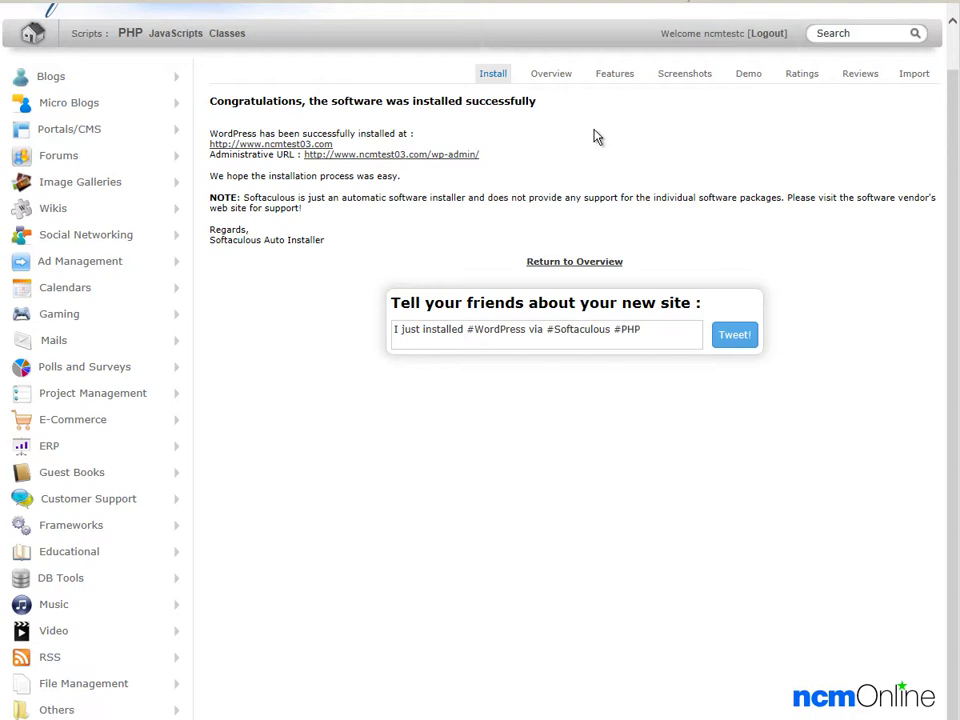
- Open the new site's administrative URL and log in to WordPress with the saved username and password
left_click(407, 162)
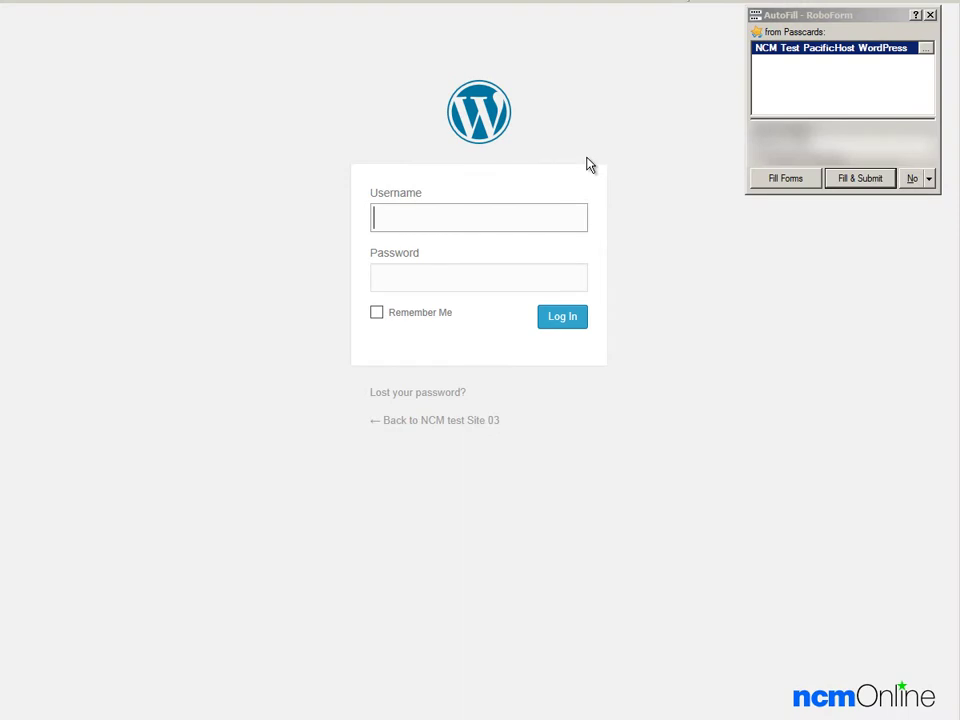
left_click(870, 183)
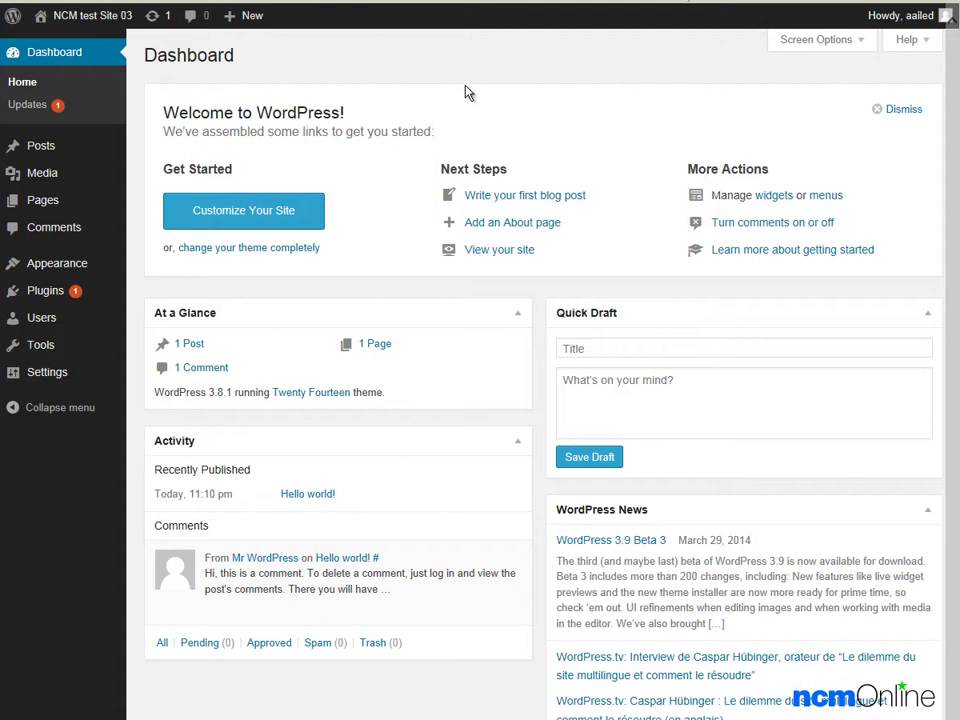
- Visit the new site's front page and start a new post from there
mouse_move(80, 25)
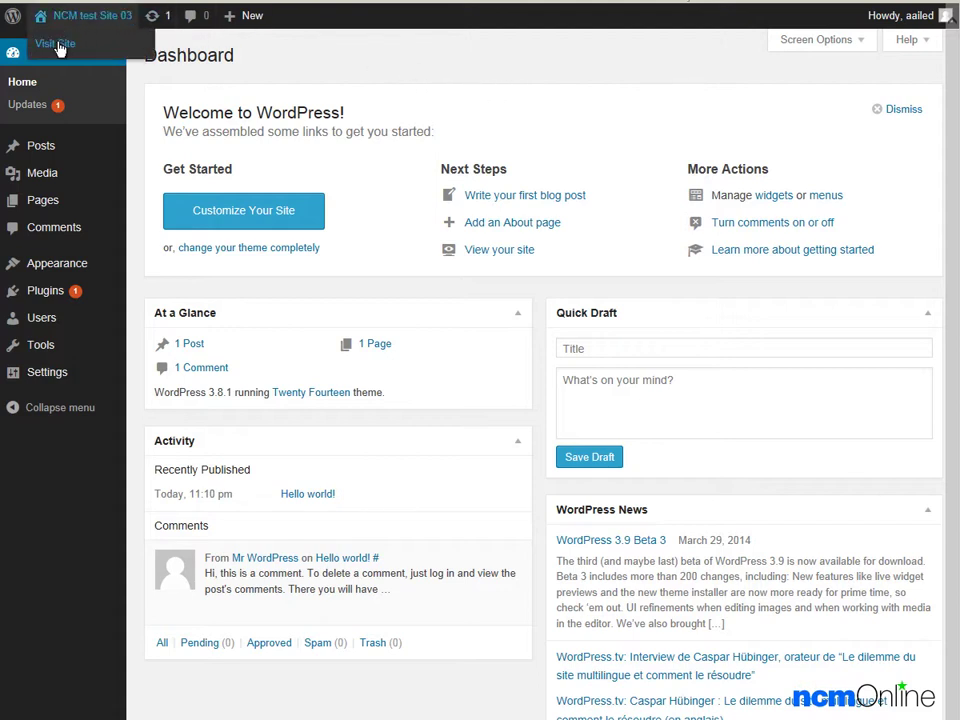
left_click(56, 44)
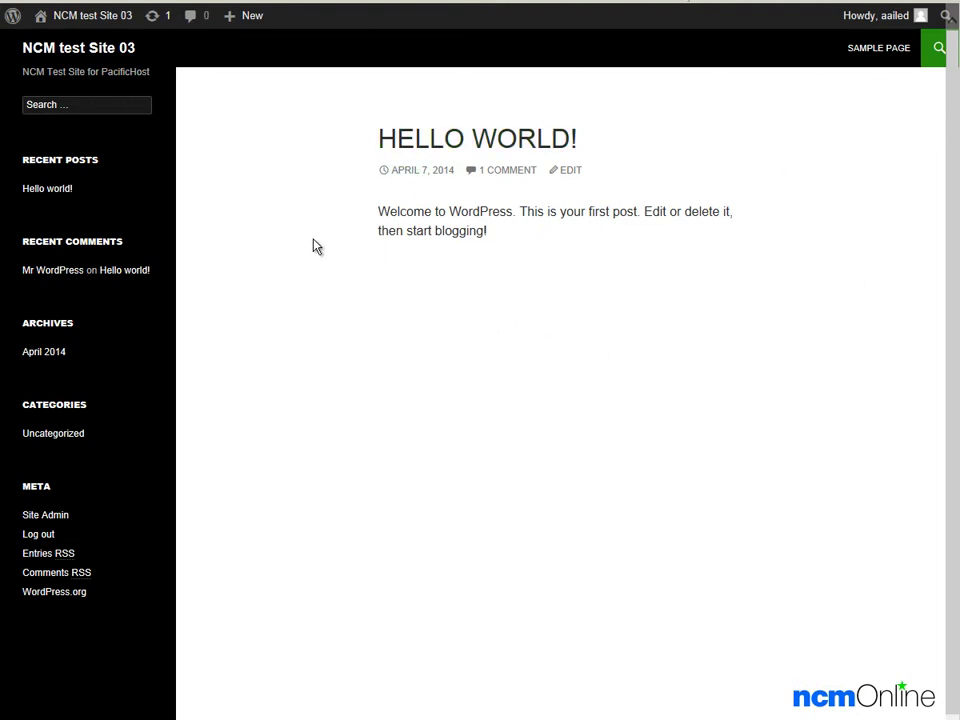
mouse_move(238, 17)
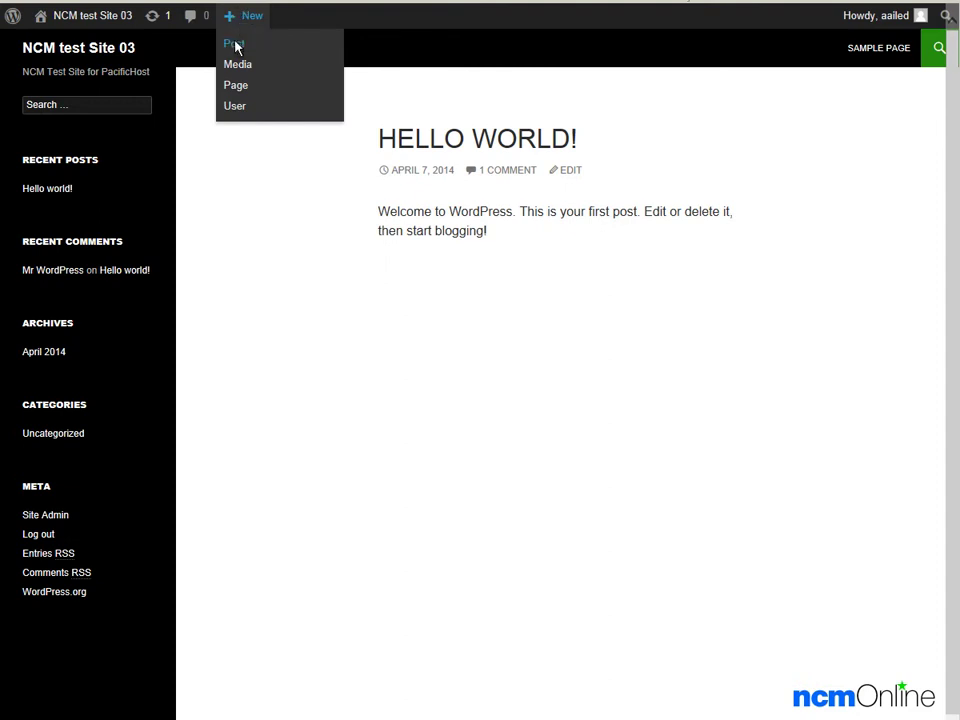
left_click(236, 46)
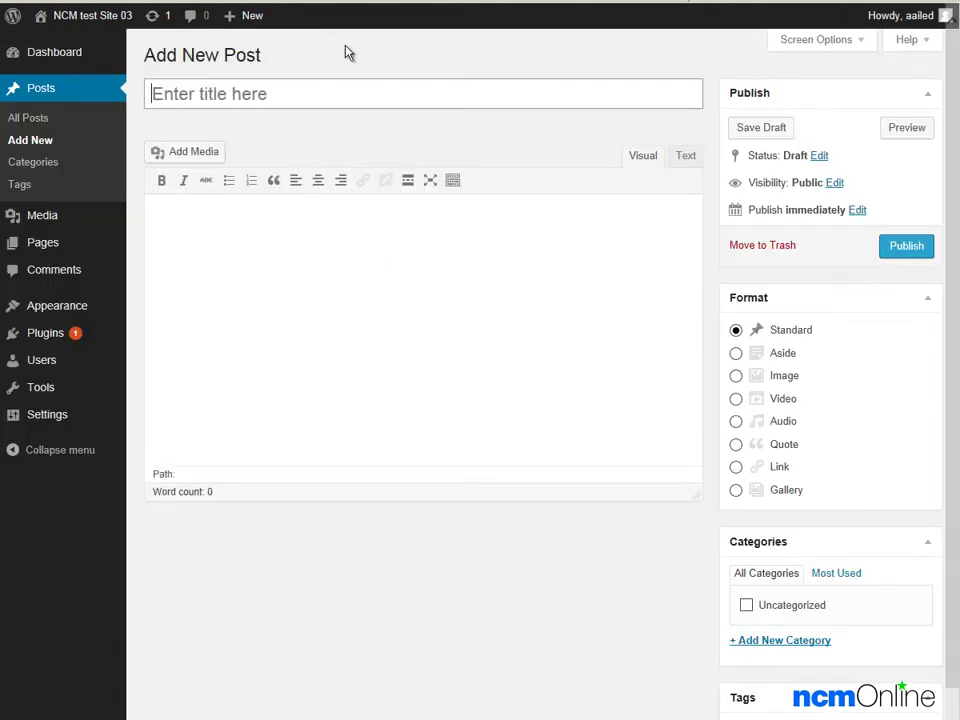